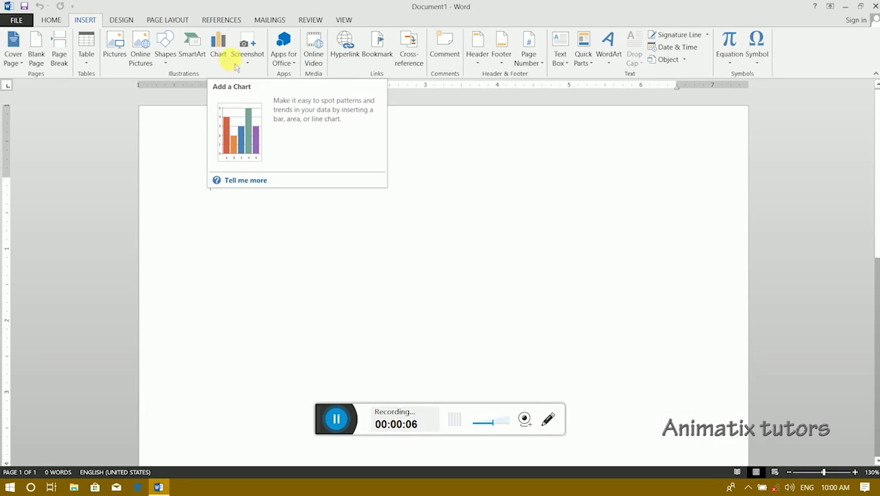
Insert a default Pie chart from the Insert Chart dialog, opening its Sales data sheet
click(219, 48)
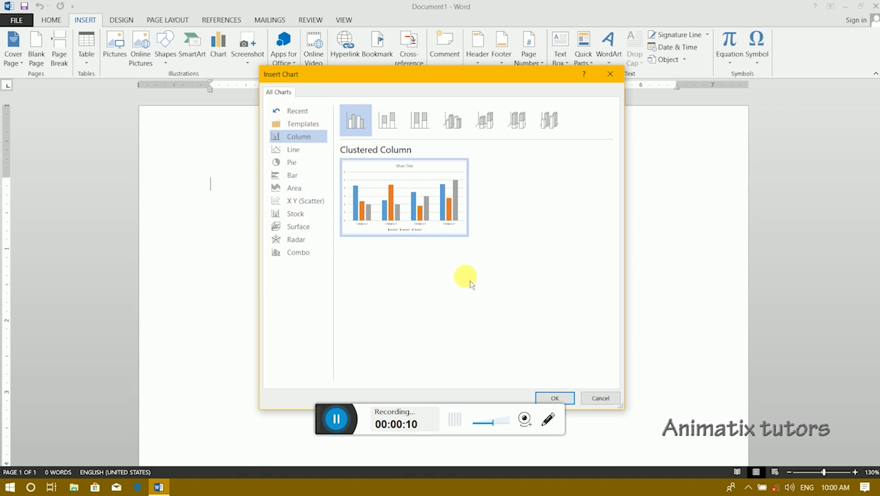
click(300, 163)
mouse_move(405, 214)
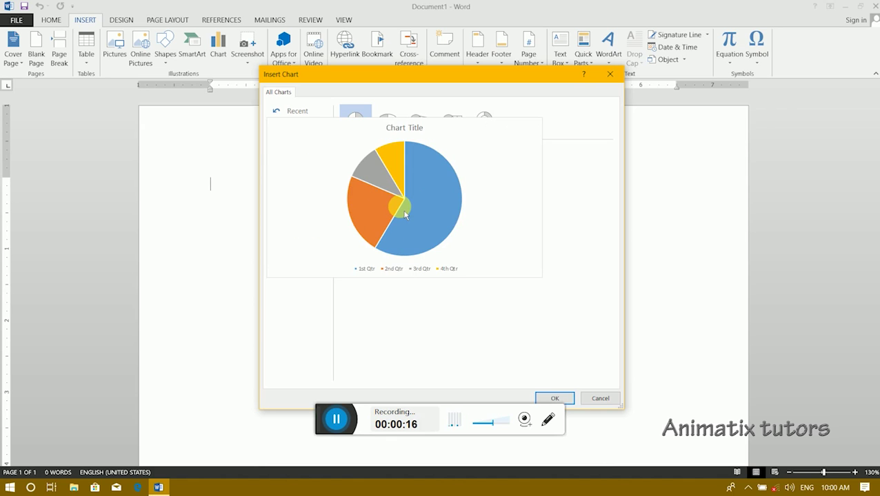
click(555, 399)
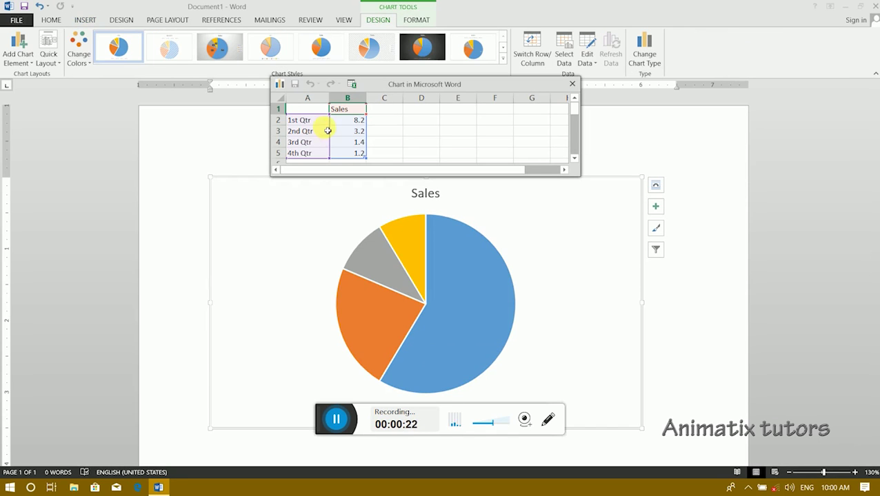
click(306, 107)
drag(320, 114, 368, 108)
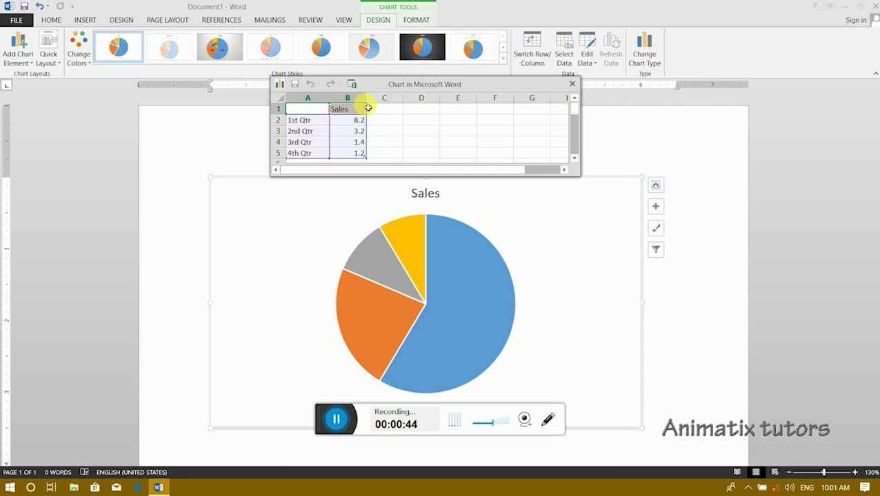
click(348, 109)
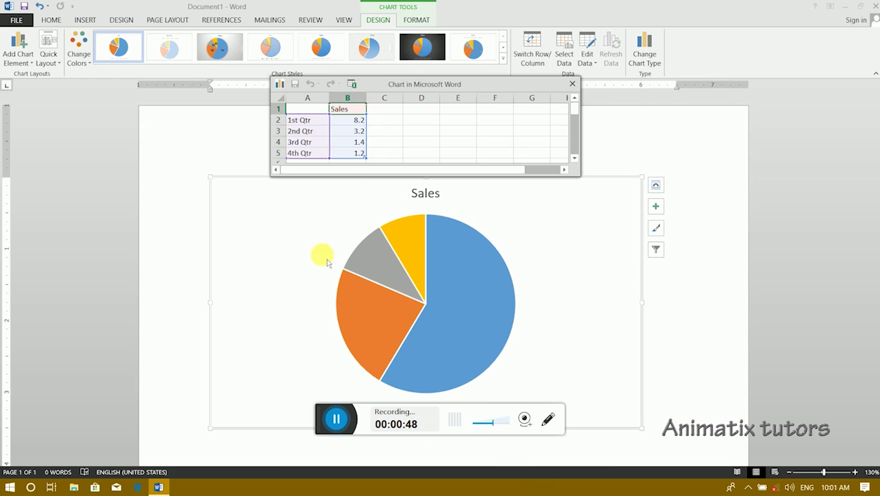
click(310, 111)
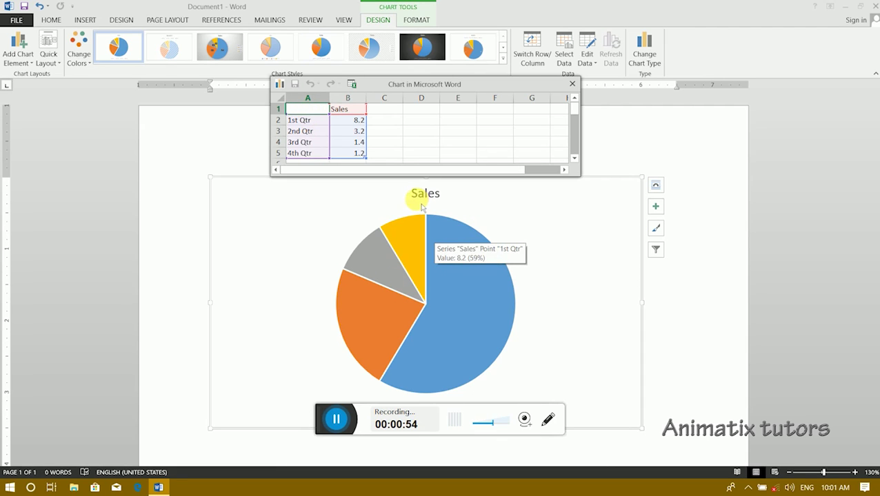
Rename headers A1 to 'year' and B1 to 'production', widen column B and enlarge the sheet
text(yea)
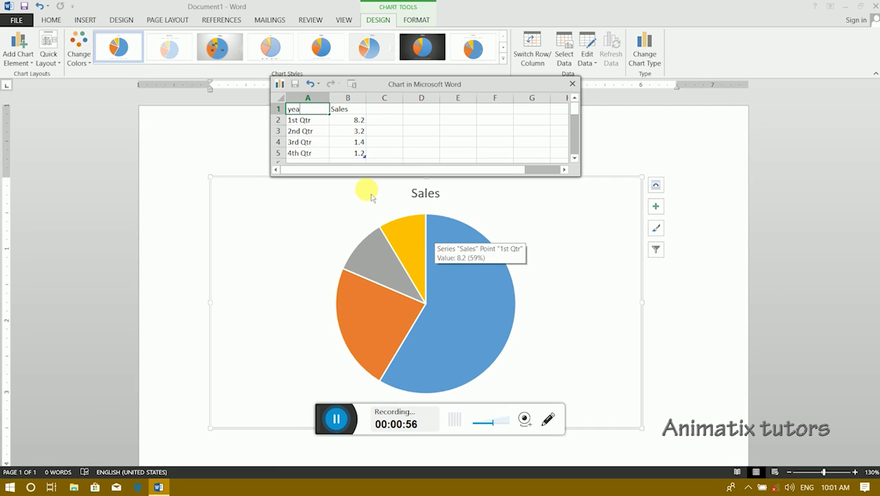
text(r)
click(384, 131)
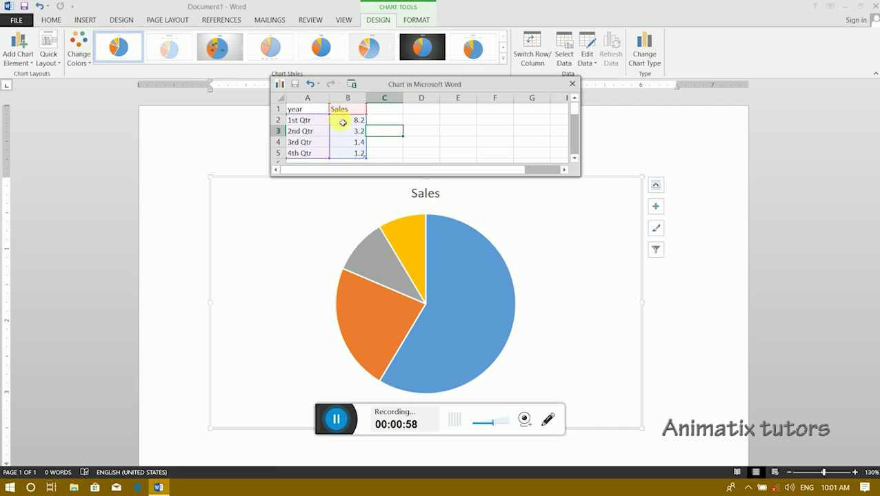
drag(339, 110, 353, 121)
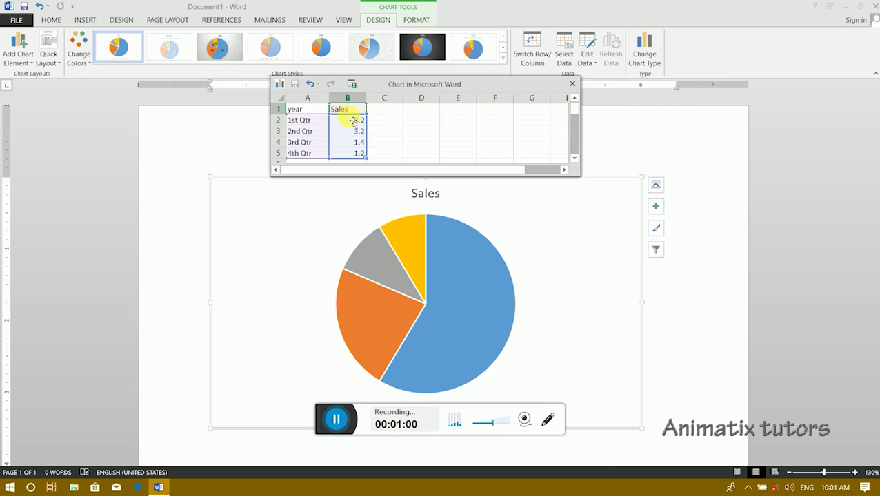
text(product)
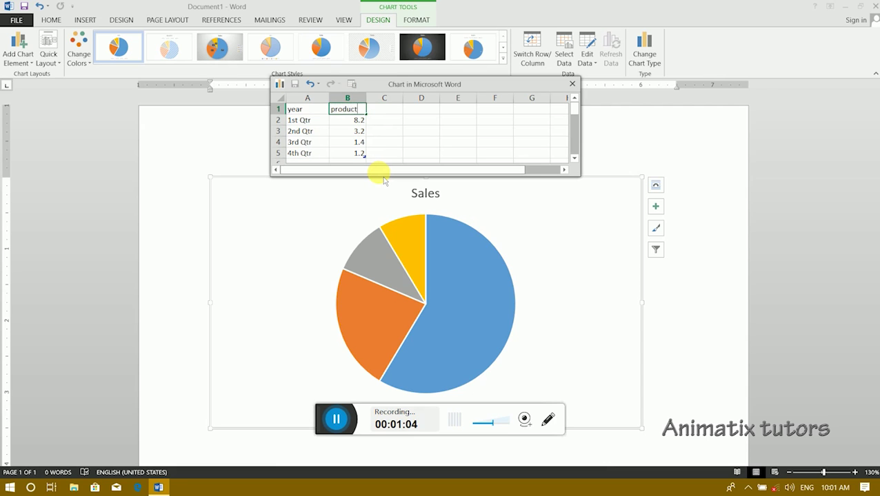
text(ion)
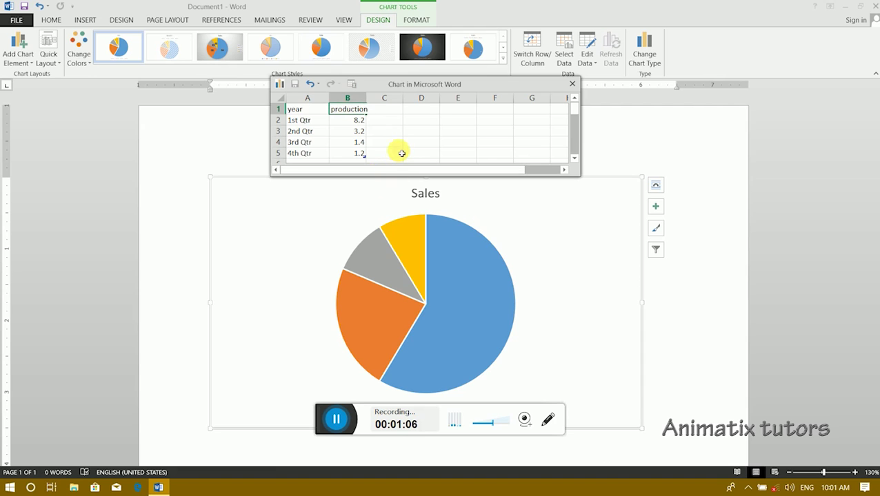
click(394, 153)
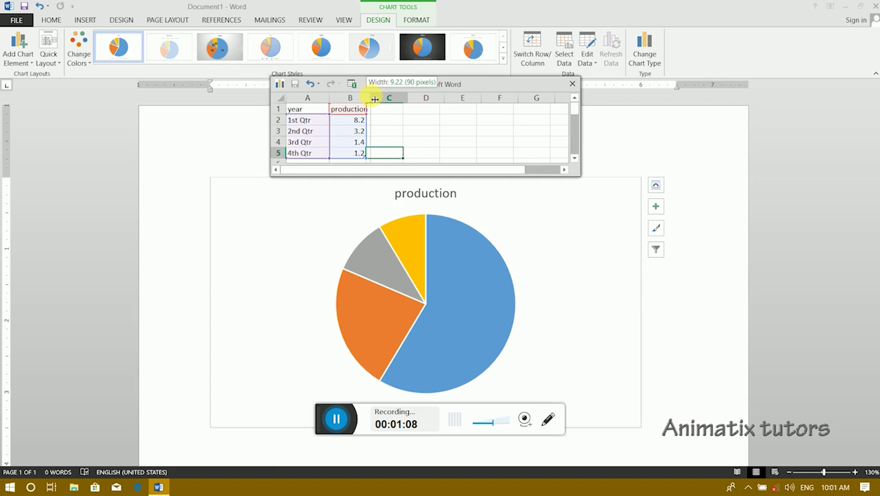
drag(370, 98, 375, 98)
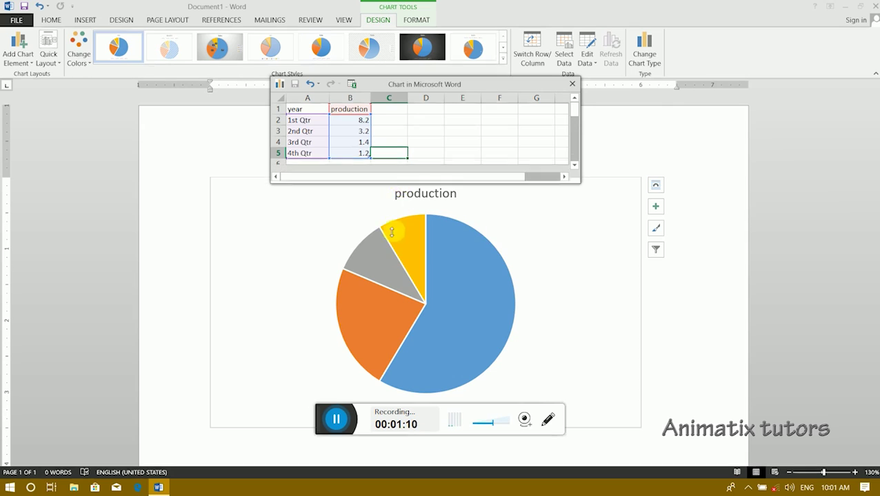
drag(399, 182, 386, 256)
Replace the 1st Qtr and 2nd Qtr labels with 2014 and 2015
click(312, 121)
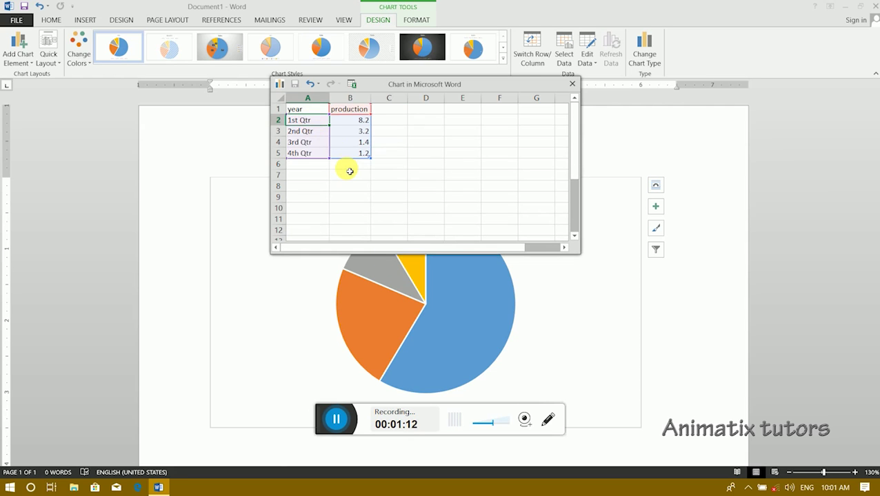
text(2010)
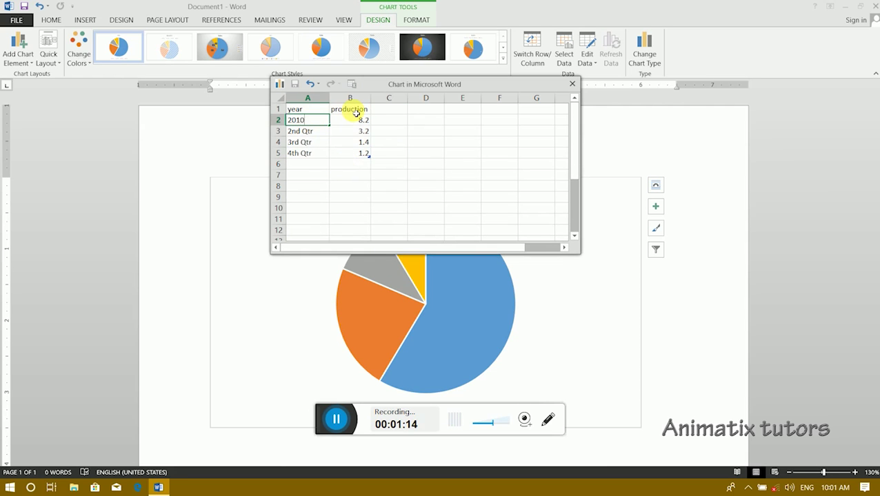
key(BackSpace)
key(Return)
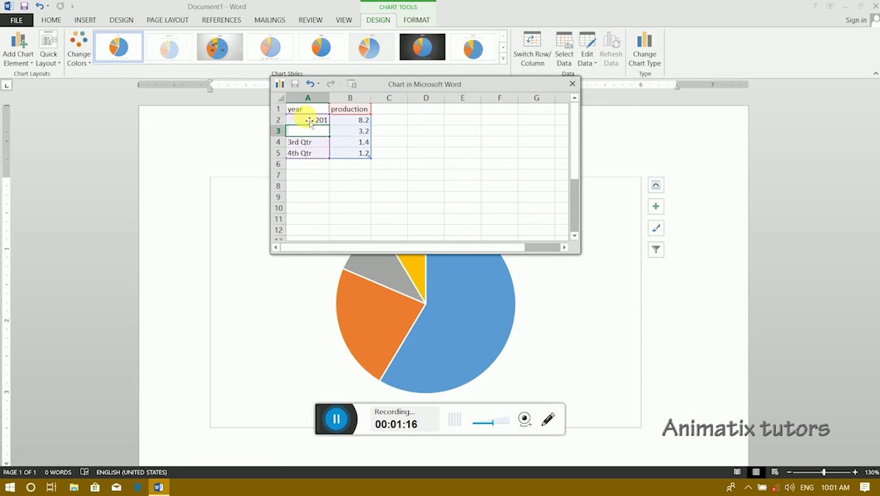
text(20)
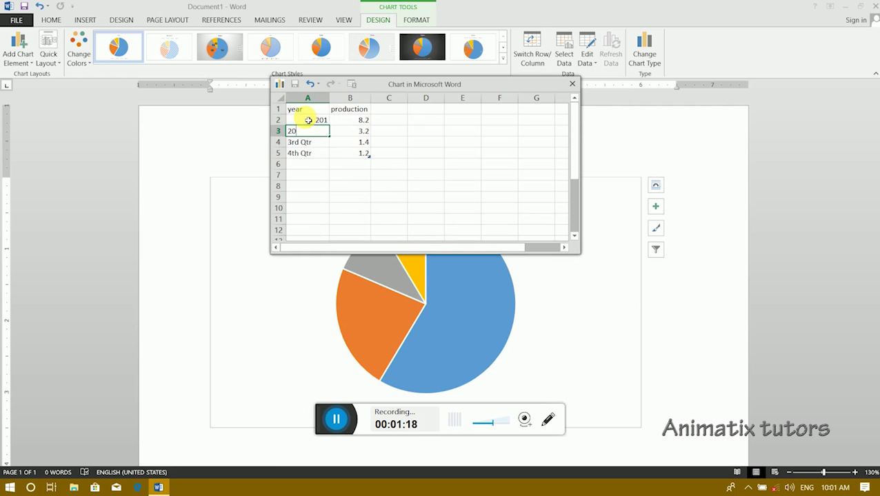
text(15)
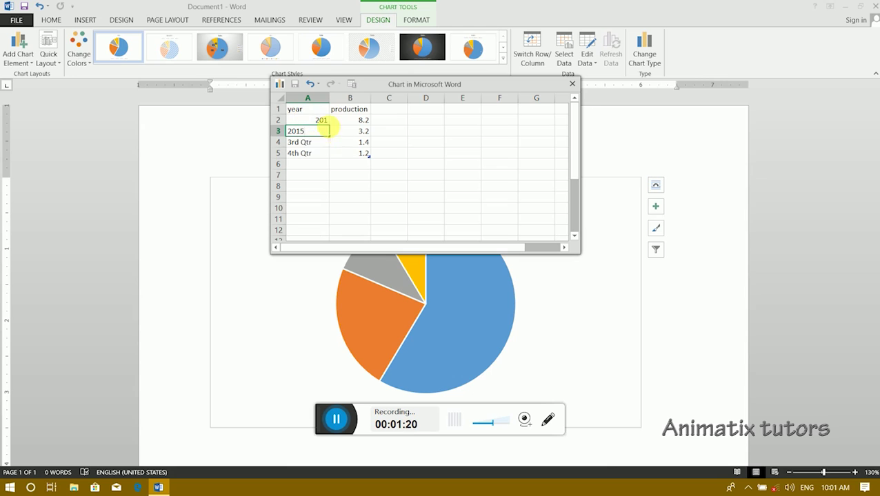
click(324, 122)
text(4)
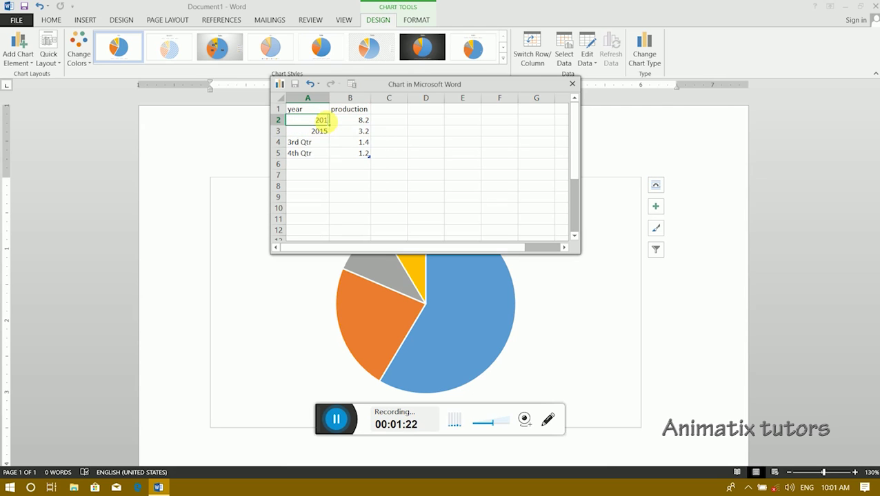
click(320, 129)
click(360, 122)
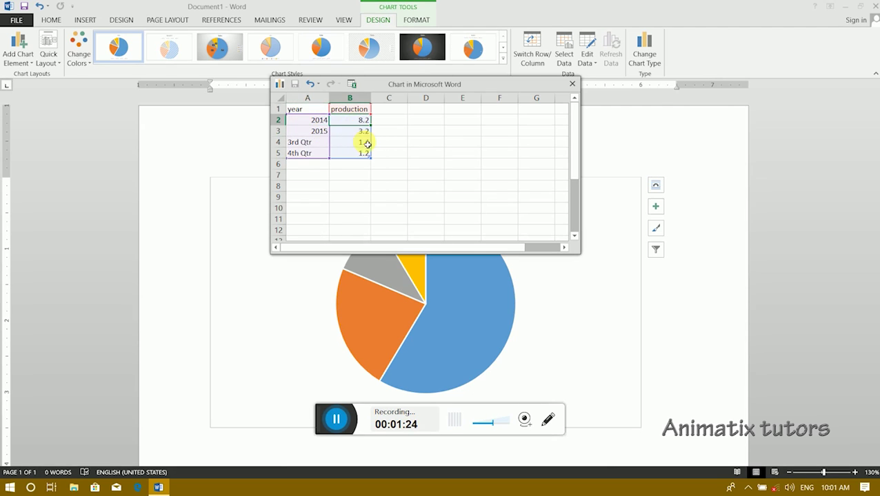
Enter 150000 for 2014 and 142000 for 2015, and type 2016 in A4
text(150000)
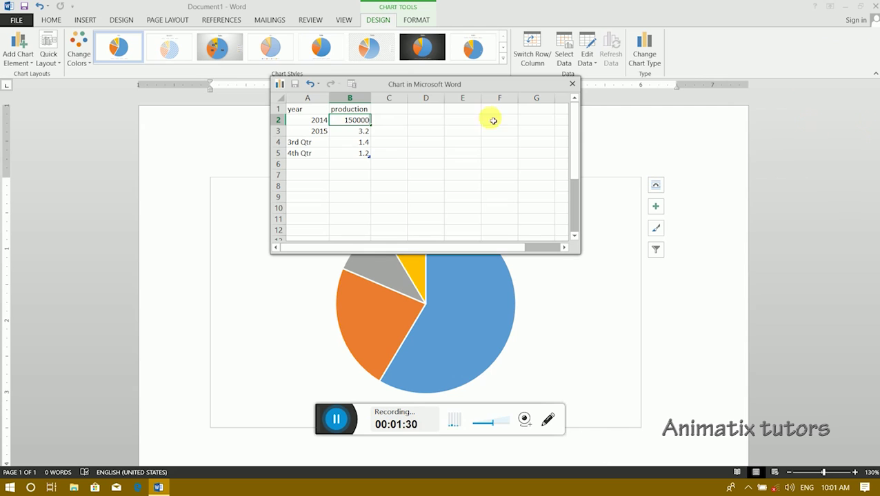
click(368, 131)
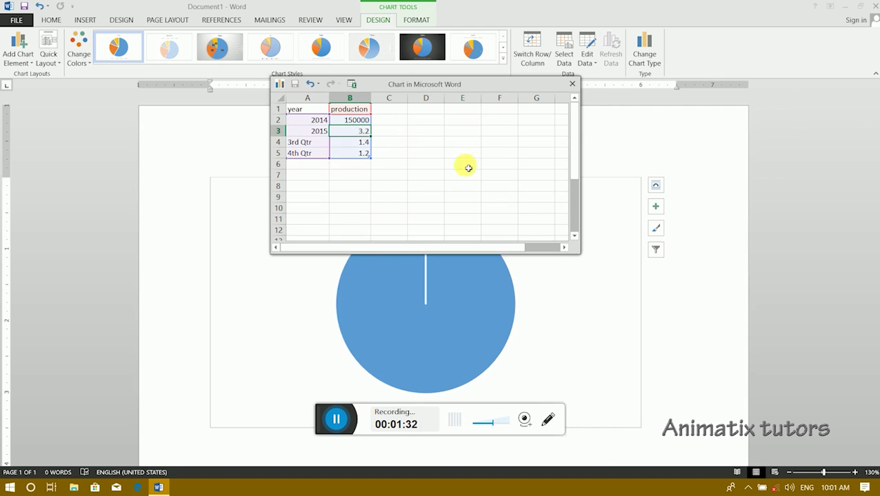
text(142000)
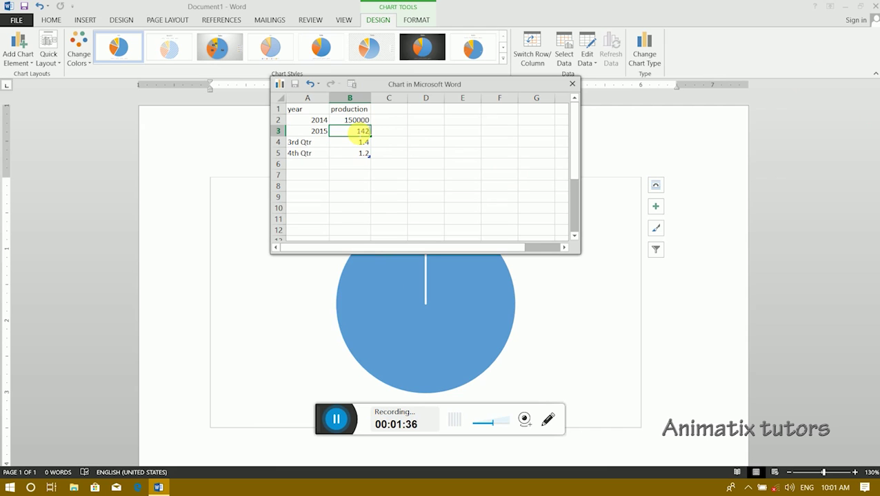
click(312, 142)
text(2016)
click(358, 142)
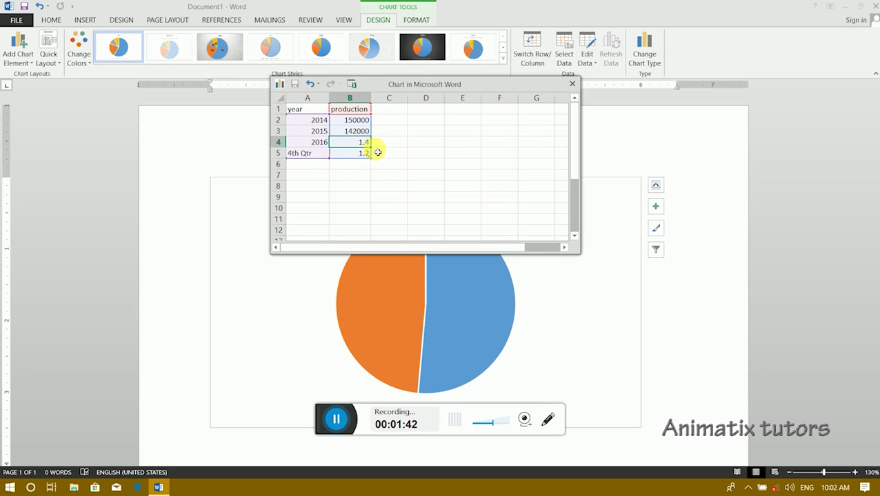
Enter 16000 for 2016 and add a 2017 row with 180000
text(16000)
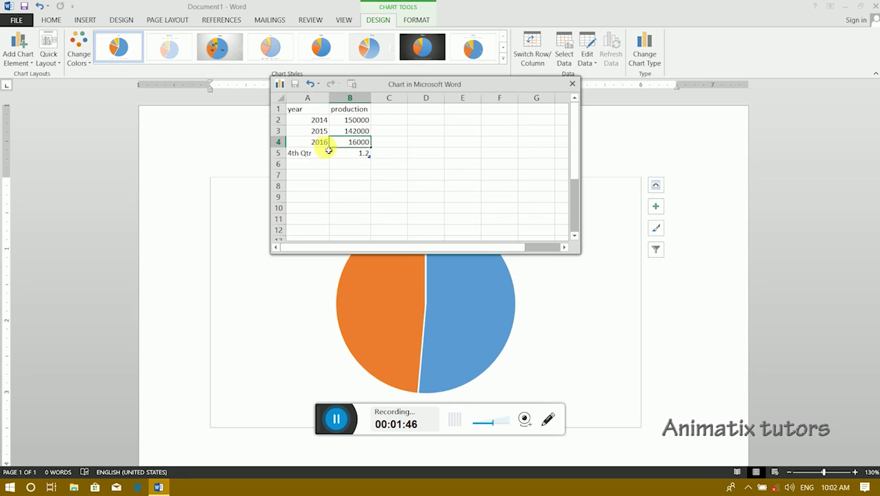
click(307, 153)
text(2017)
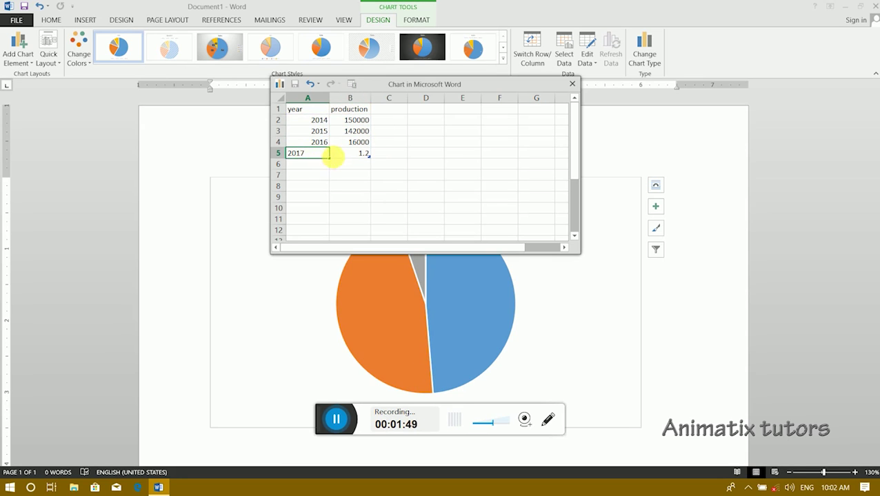
click(342, 156)
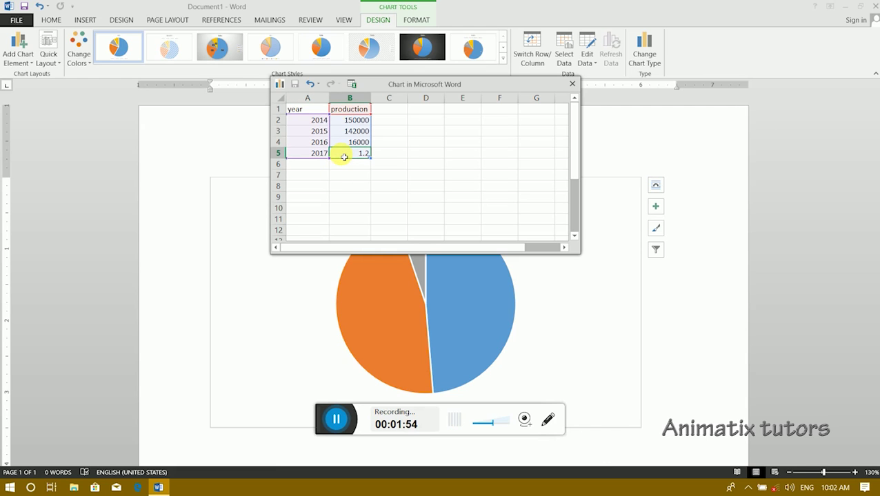
text(180000)
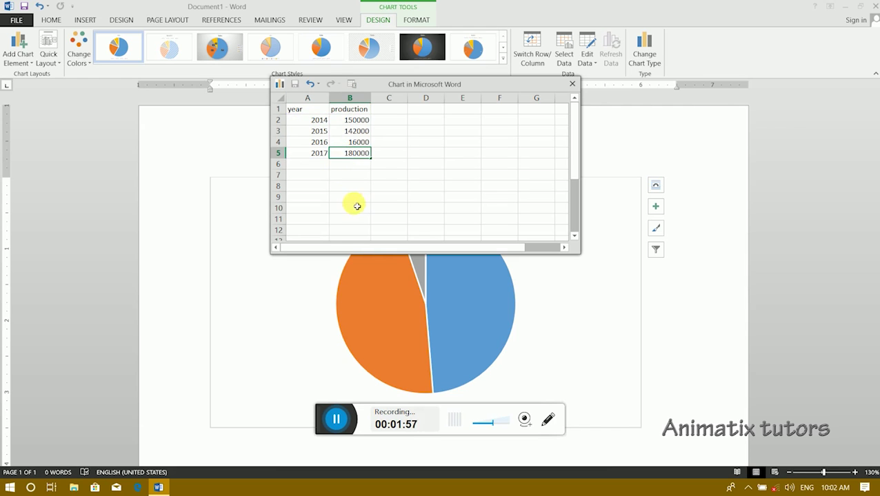
click(350, 207)
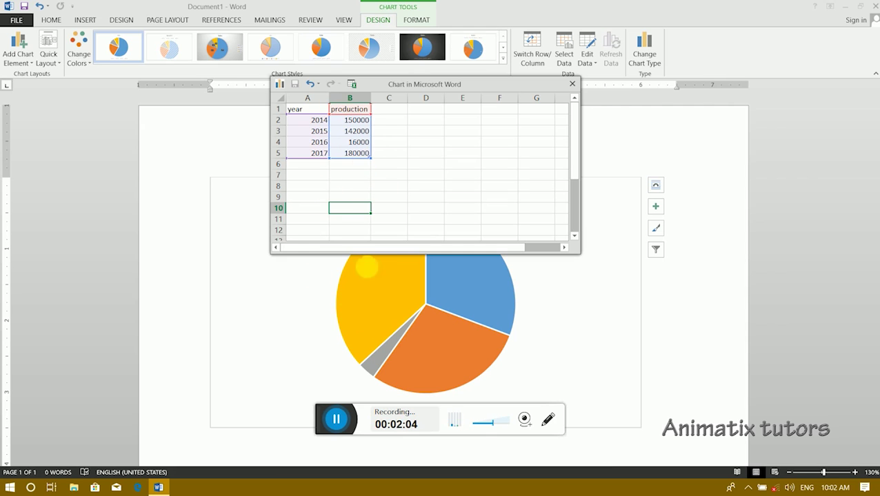
Close the Chart in Microsoft Word data sheet window
mouse_move(388, 292)
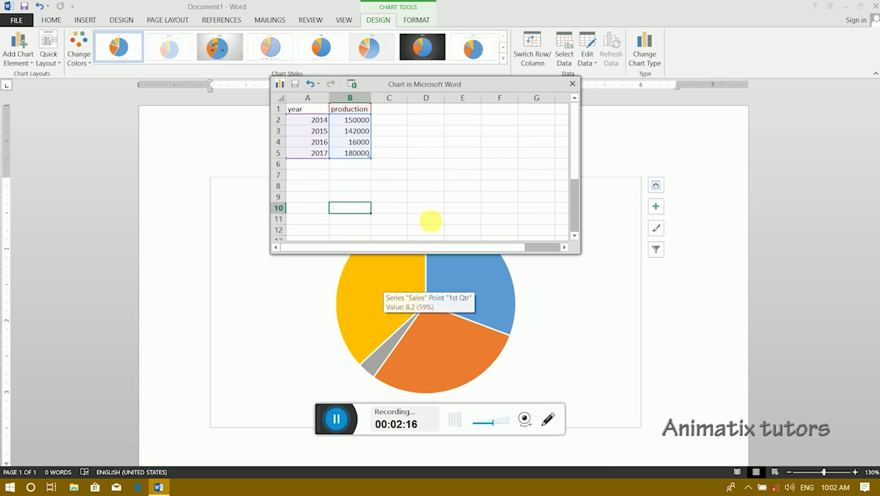
click(576, 88)
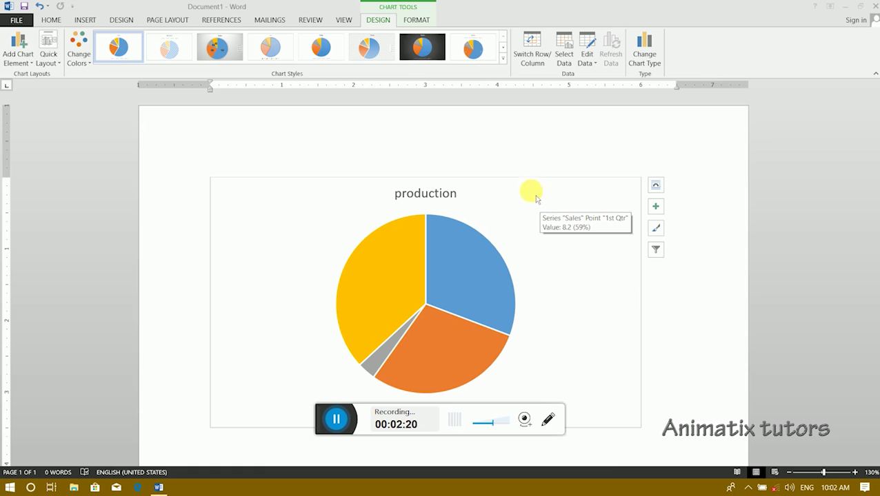
Show the Quick Layout presets under Chart Tools Design
click(416, 20)
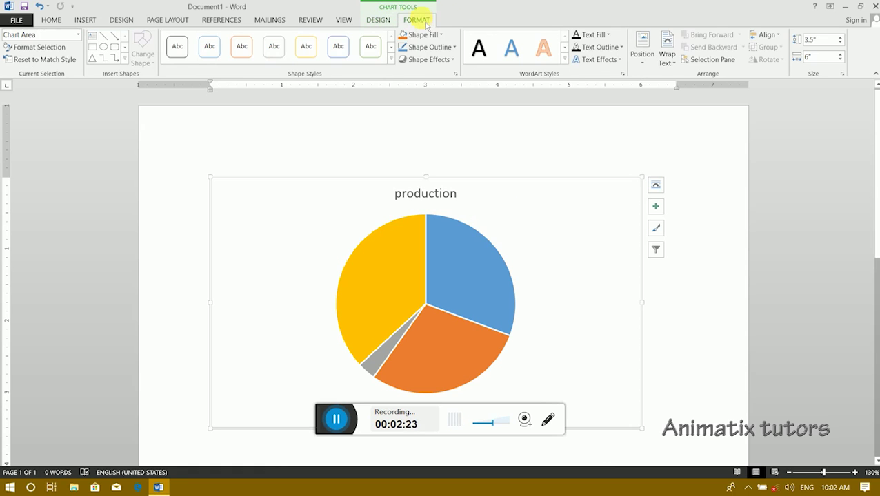
click(376, 20)
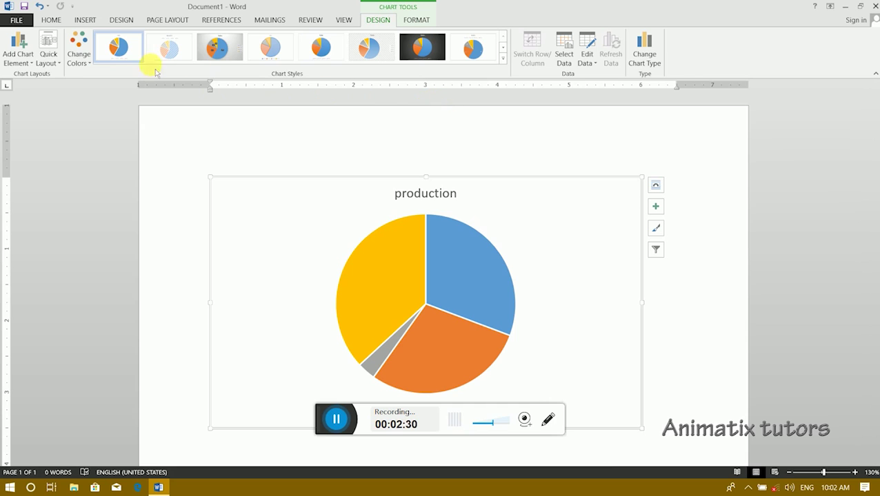
click(48, 55)
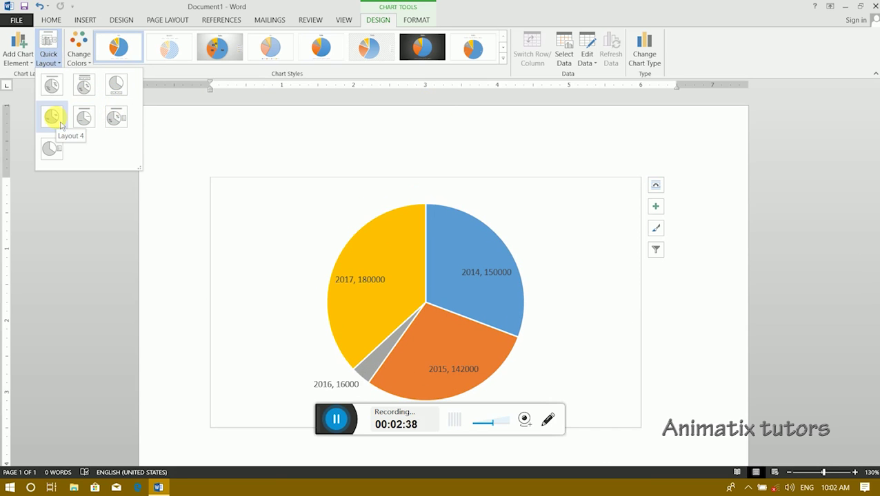
Apply Layout 1 for a title with year-and-percent labels, then the fifth shaded chart style
click(61, 125)
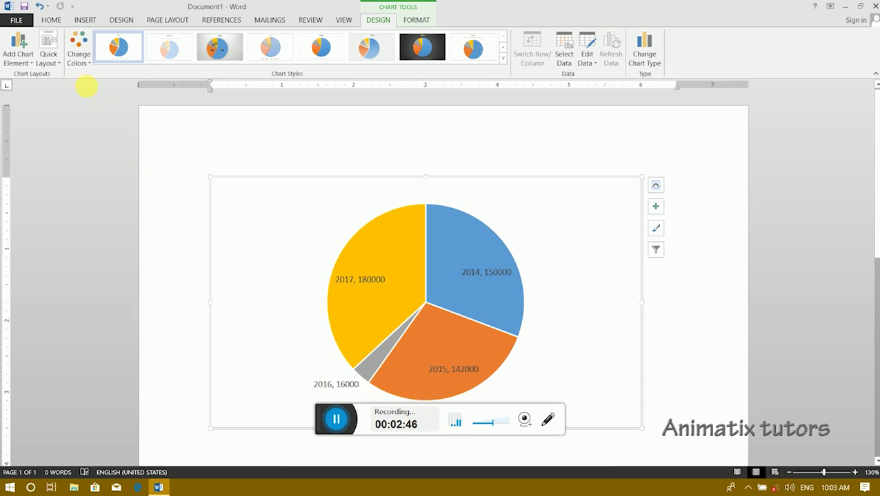
click(48, 52)
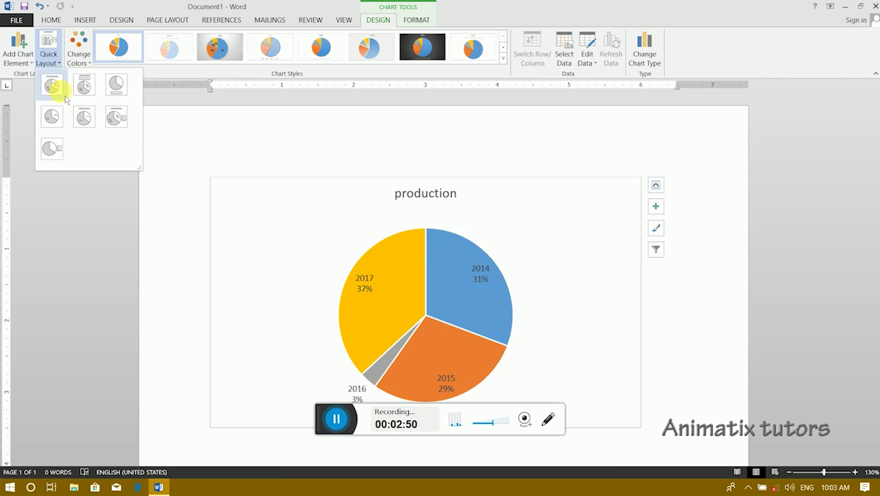
click(60, 95)
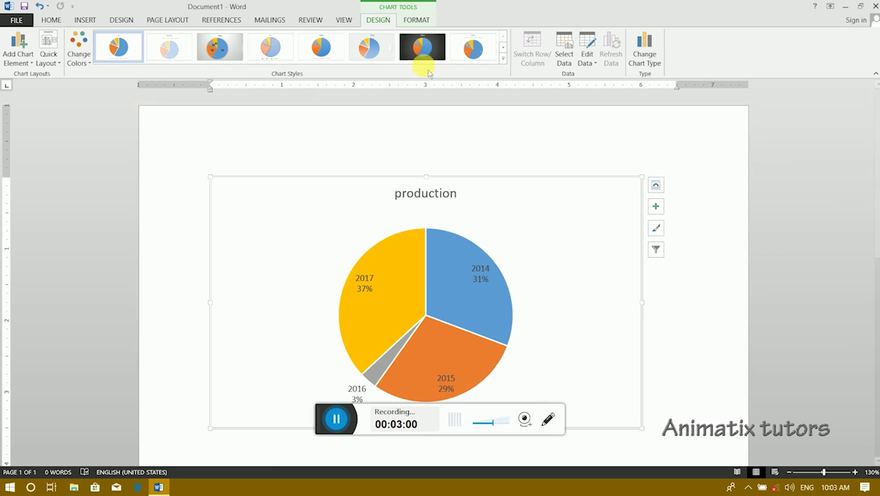
click(503, 61)
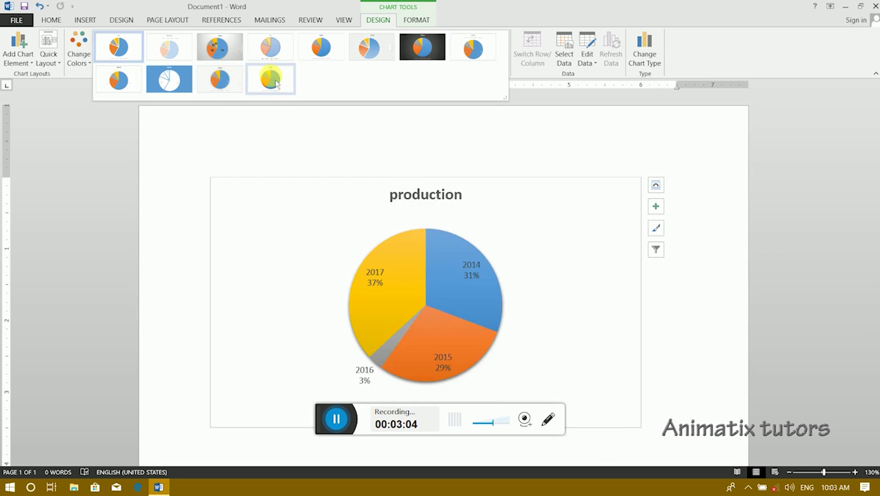
click(311, 54)
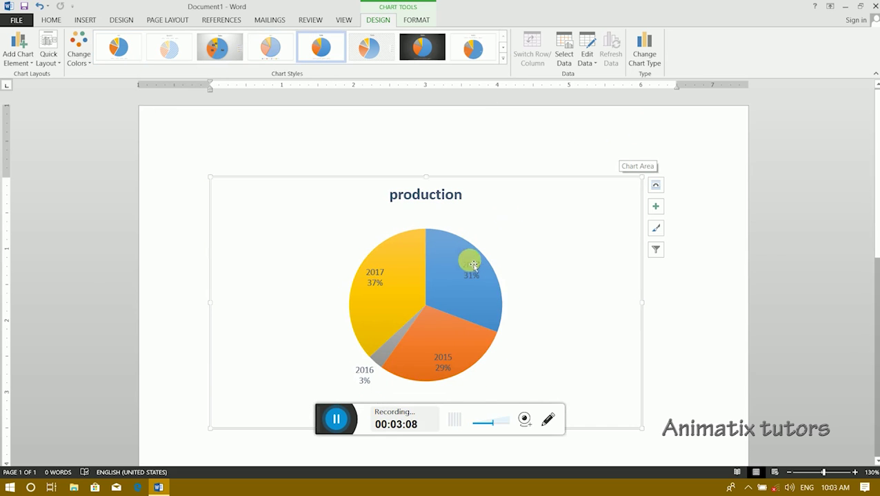
Change the chart type to Column > Clustered Column
click(655, 62)
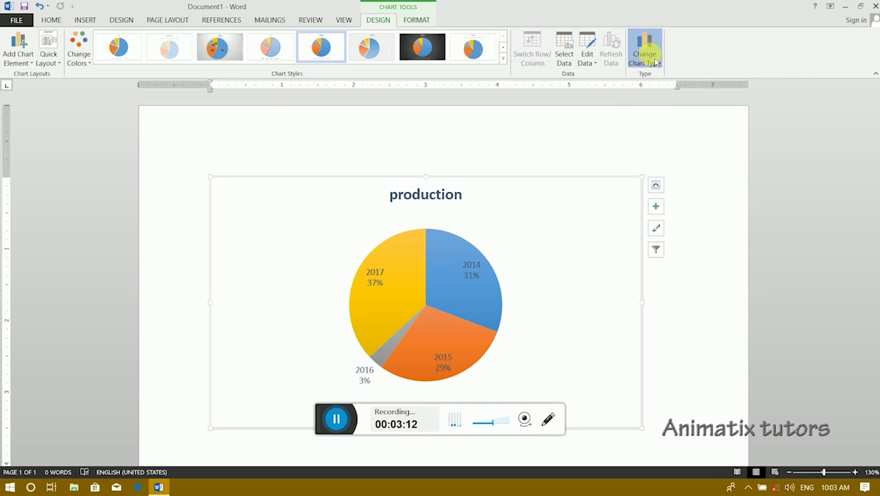
click(296, 175)
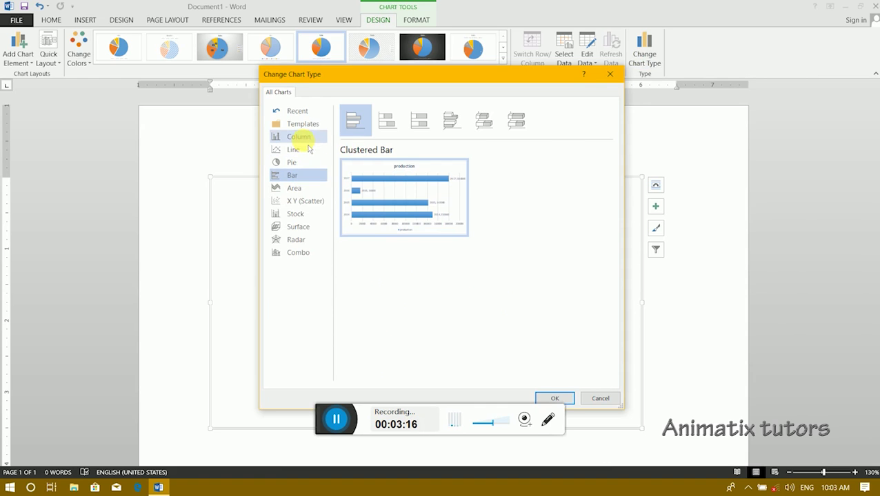
click(297, 137)
mouse_move(448, 277)
click(555, 398)
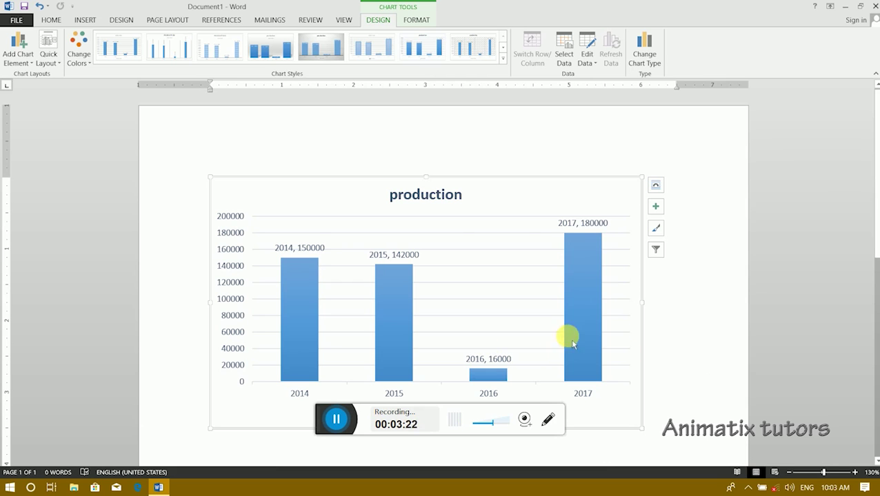
click(588, 271)
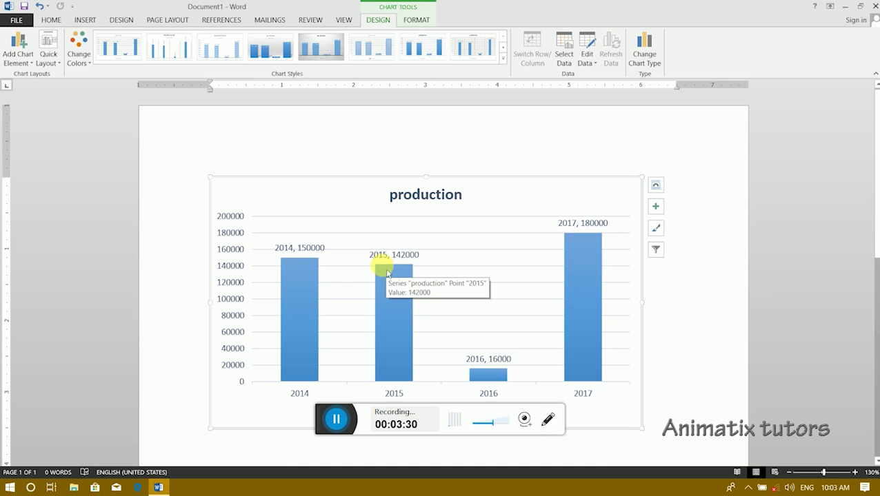
Apply the orange colourful palette and change the chart type to Line
click(77, 58)
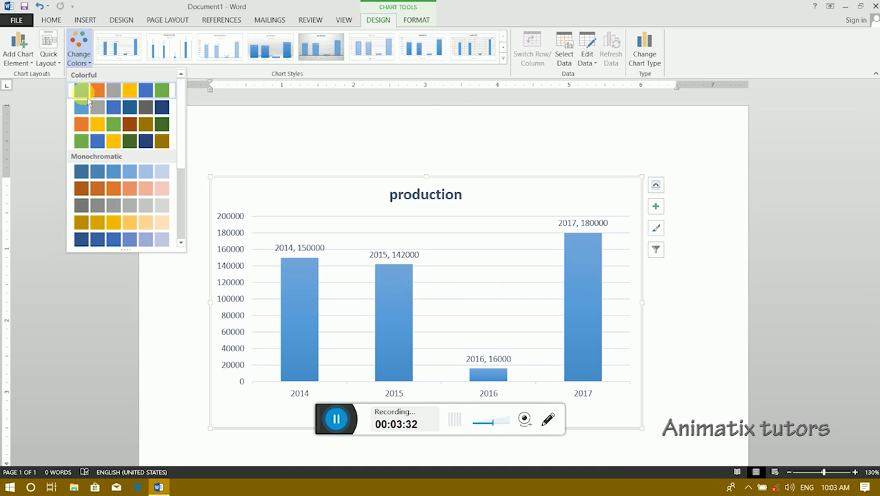
click(126, 131)
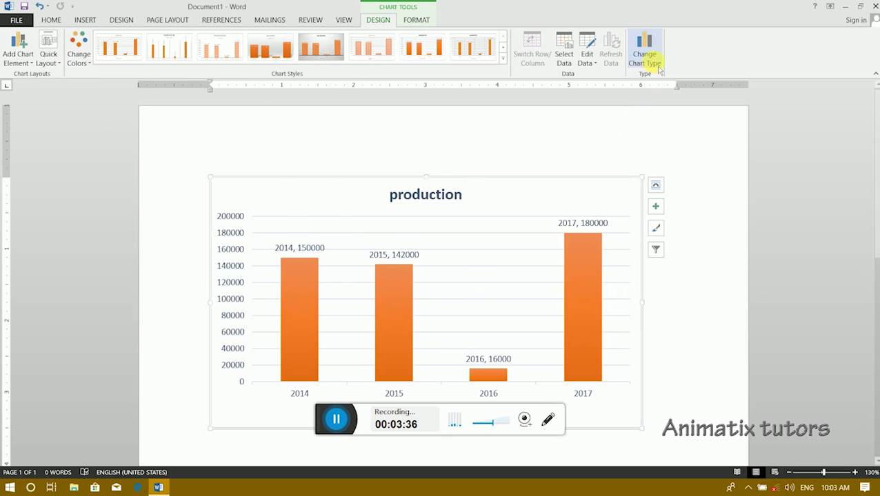
click(658, 69)
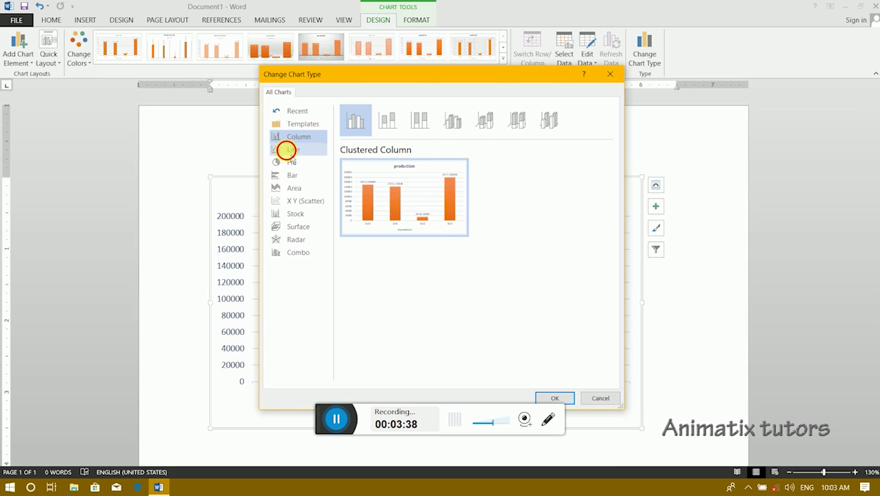
click(286, 151)
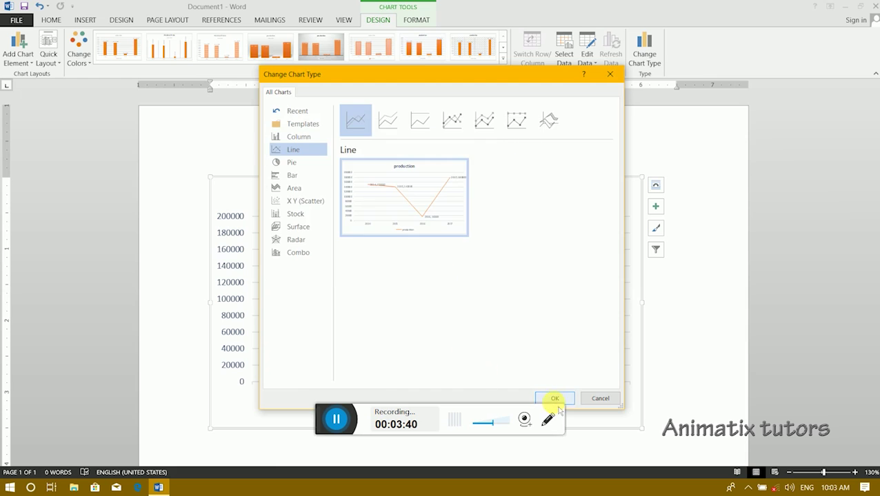
click(554, 399)
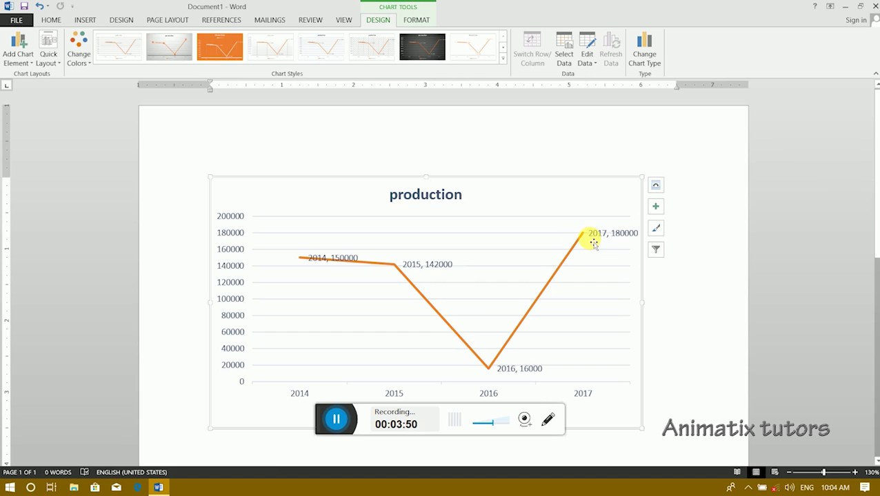
Apply the orange-background chart style with a white line, then open and close Edit Data
click(232, 59)
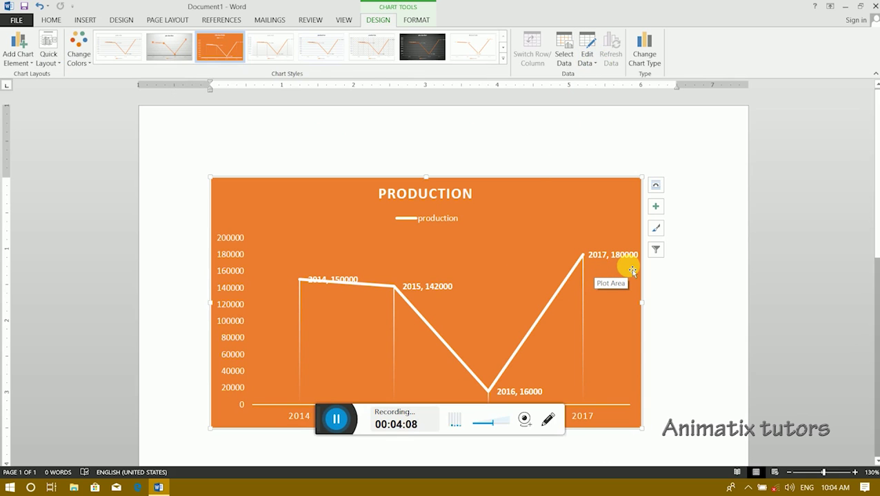
click(587, 59)
click(605, 75)
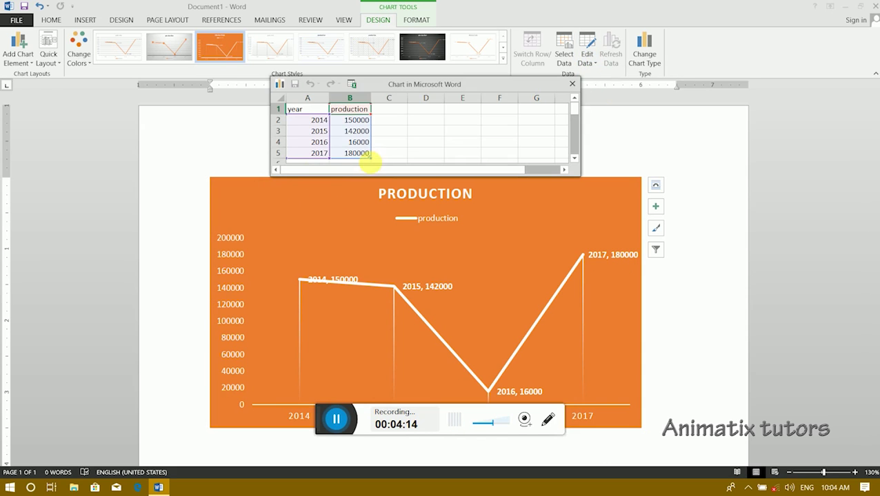
Change the 2017 production value in cell B5 to 190000 and close the data sheet
click(358, 154)
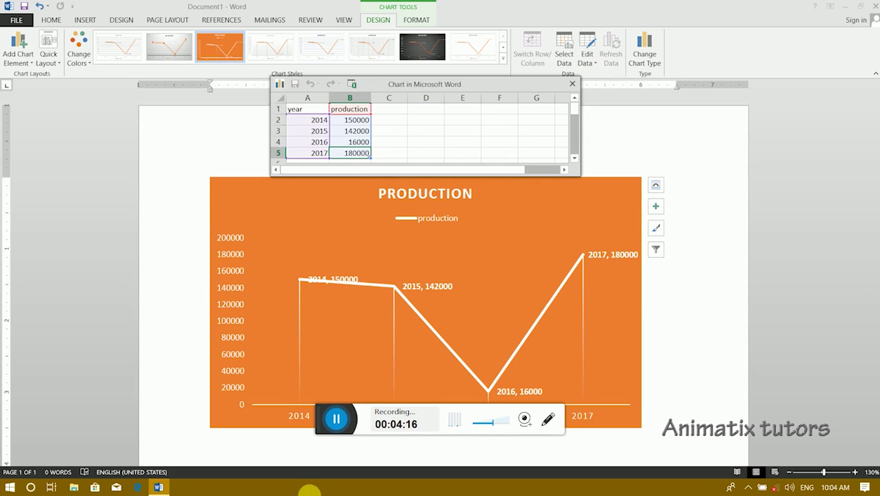
text(19)
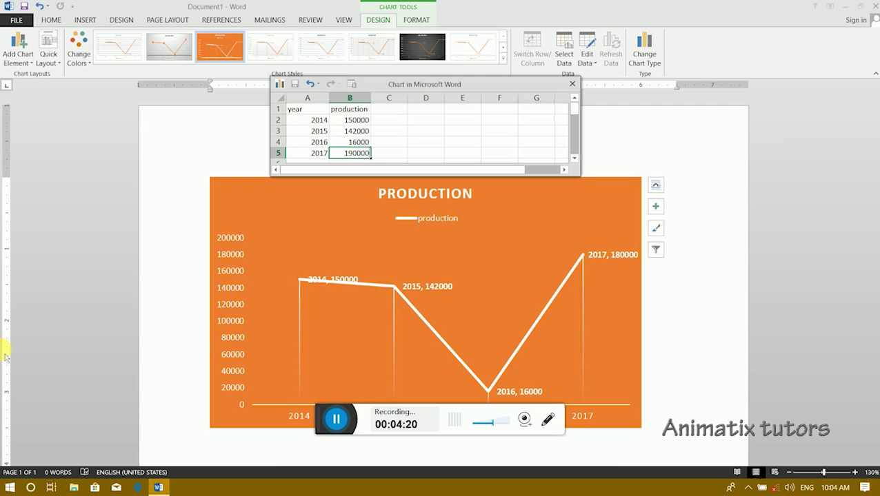
click(676, 112)
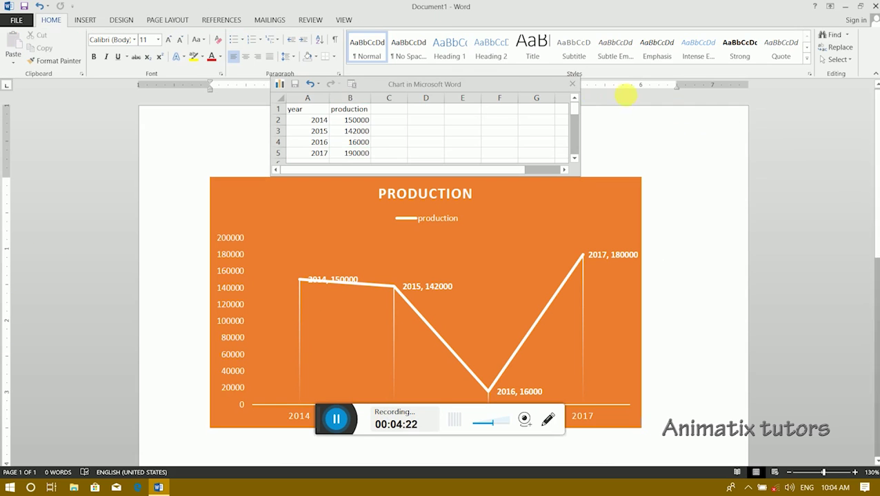
click(572, 83)
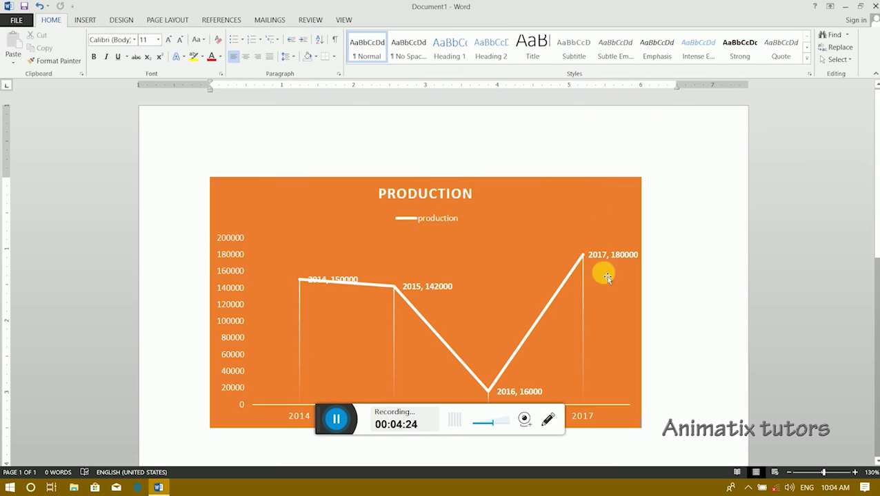
Apply Quick Layout 5 to the PRODUCTION chart, adding an axis title and a data table
click(587, 245)
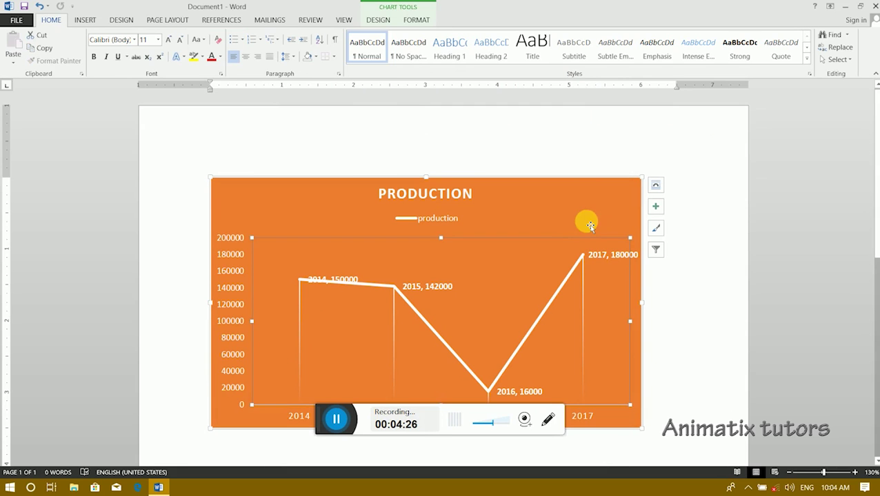
click(384, 22)
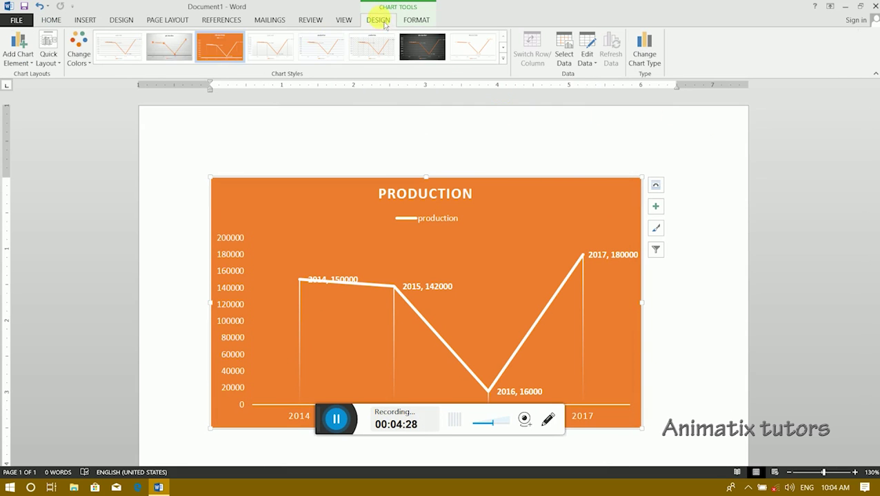
click(50, 54)
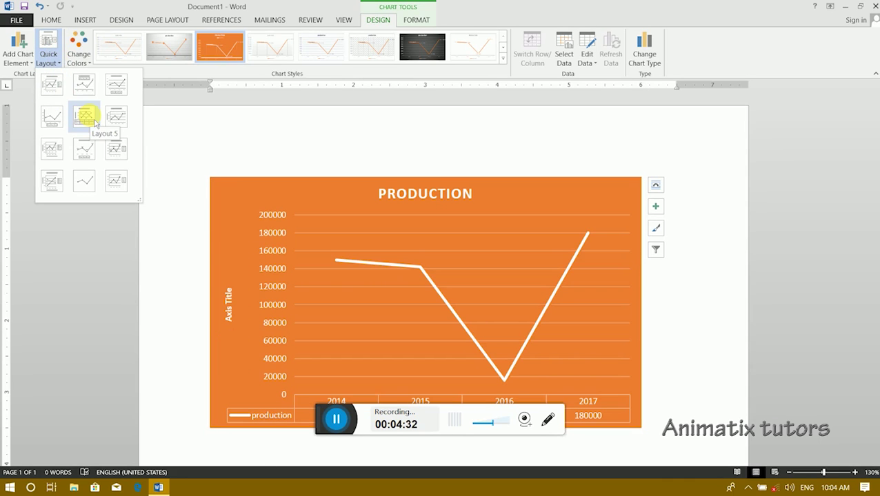
click(94, 122)
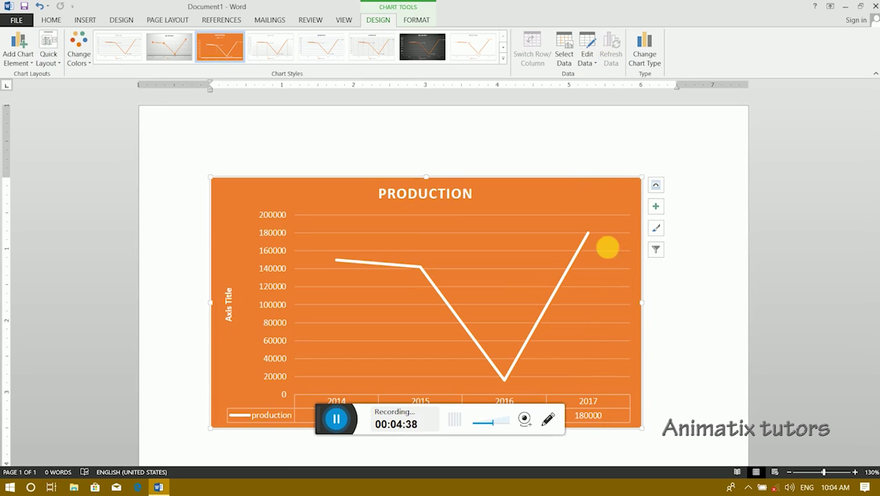
click(603, 421)
Reopen the chart data, confirm cell B5 shows 190000 for 2017, and close the sheet
double_click(603, 421)
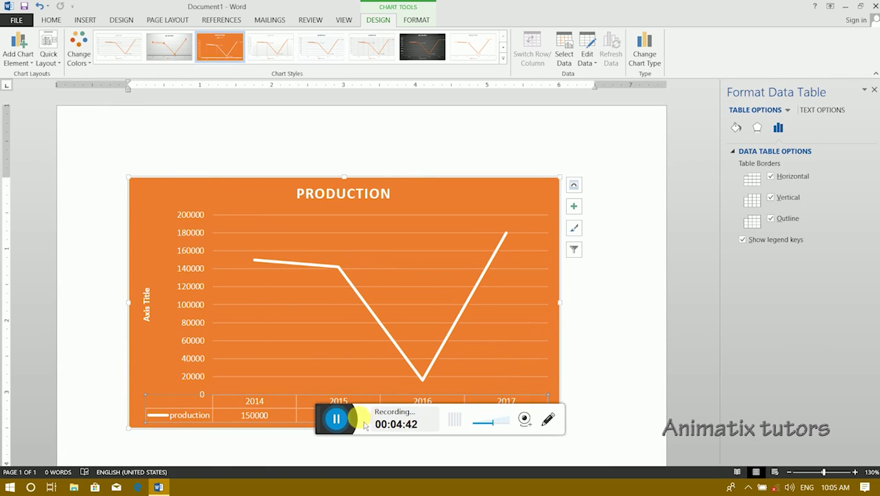
drag(324, 425, 623, 432)
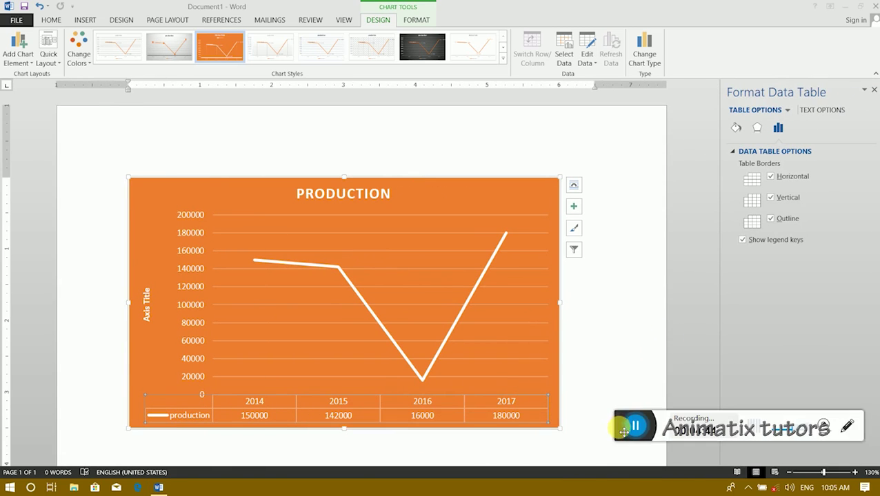
click(586, 63)
click(593, 74)
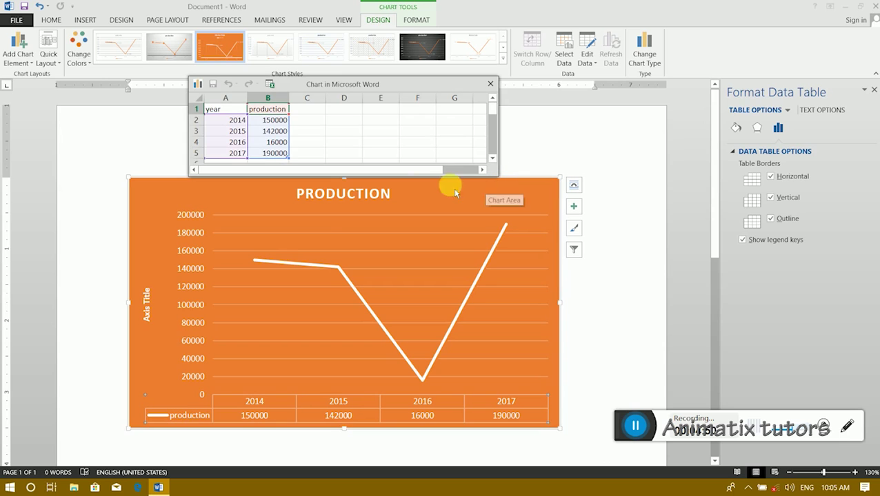
click(306, 140)
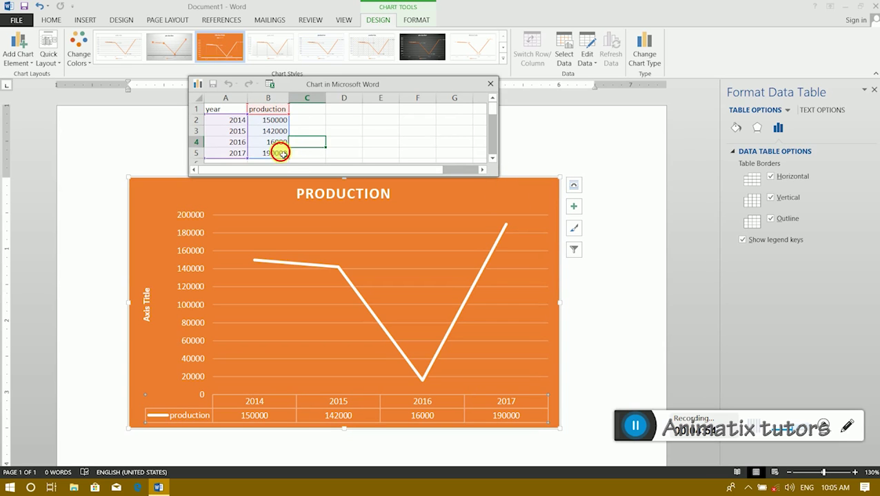
click(283, 154)
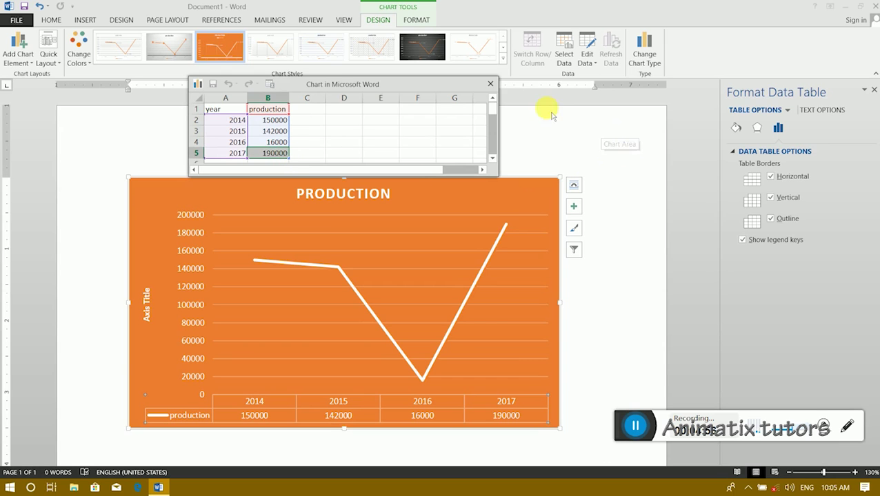
click(490, 84)
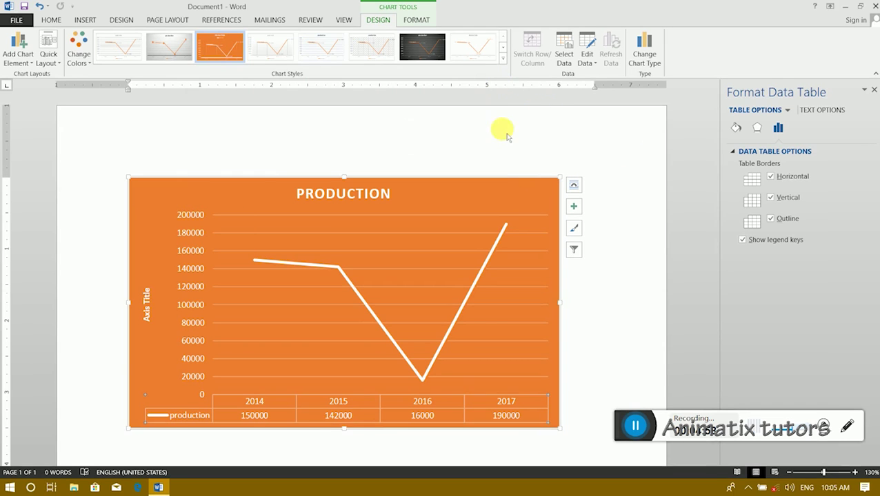
click(628, 276)
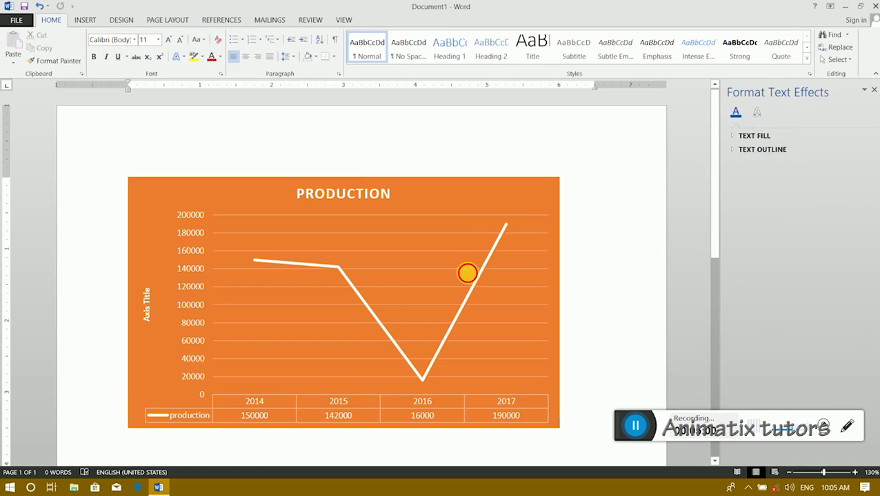
Convert the line chart to a Pie chart and apply the white style with legend and percentages
click(469, 274)
click(654, 58)
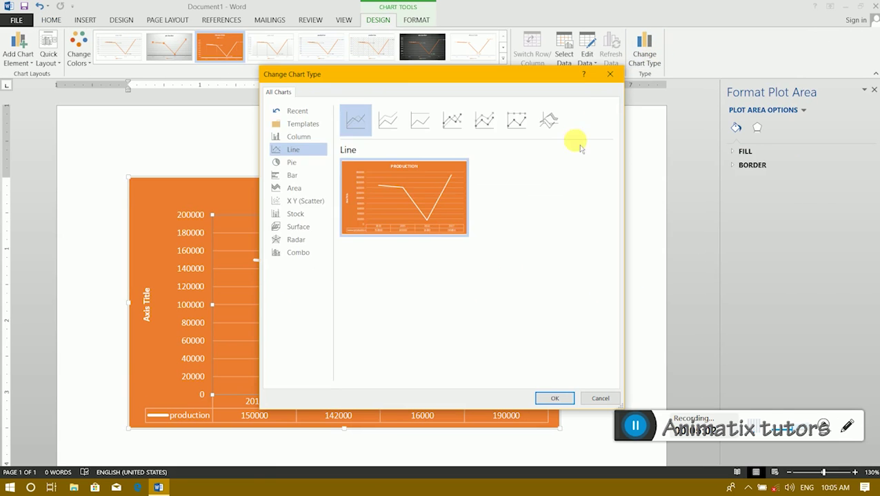
click(303, 189)
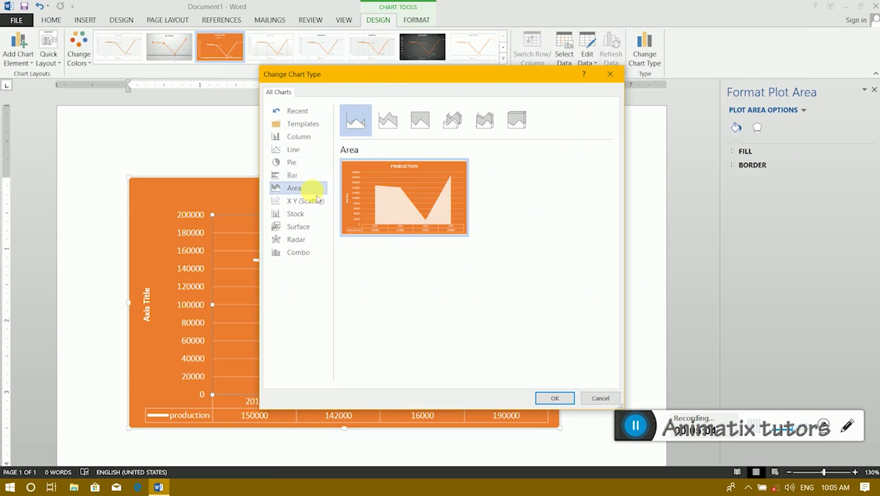
click(314, 154)
click(292, 162)
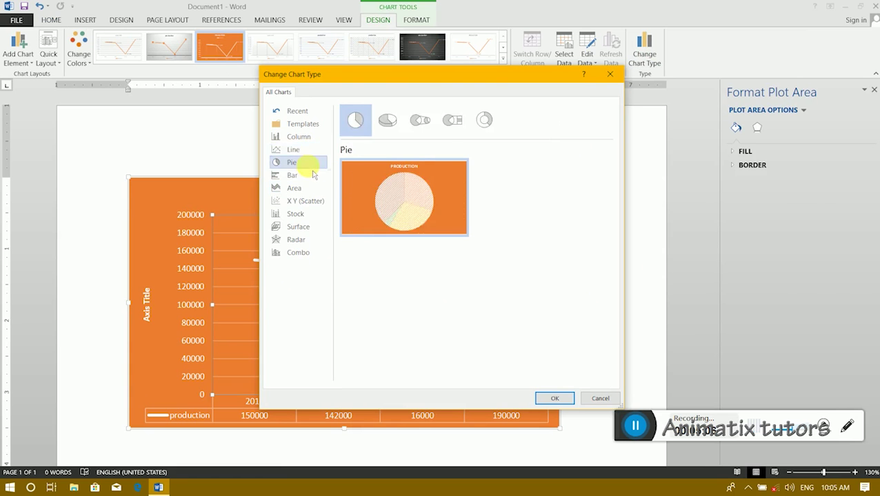
click(555, 398)
click(606, 306)
click(424, 277)
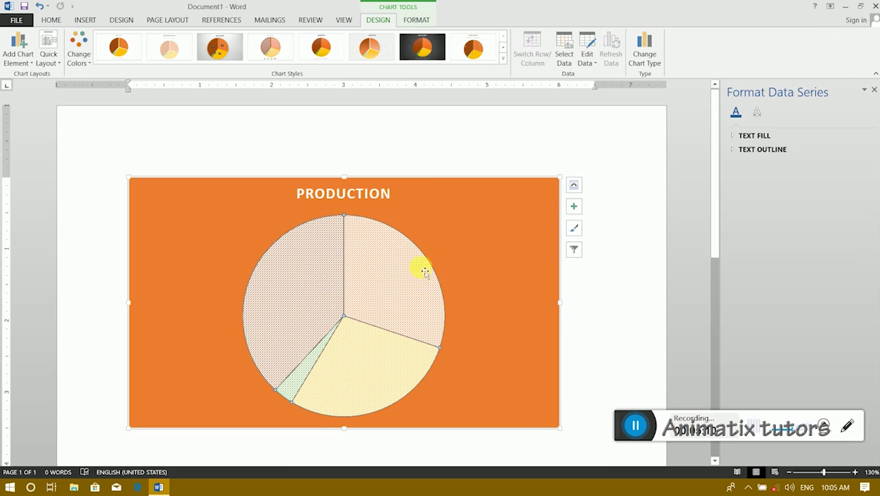
click(473, 49)
Apply Quick Layout 1 to label slices with year and percent, then close the Format Text Effects pane
click(609, 356)
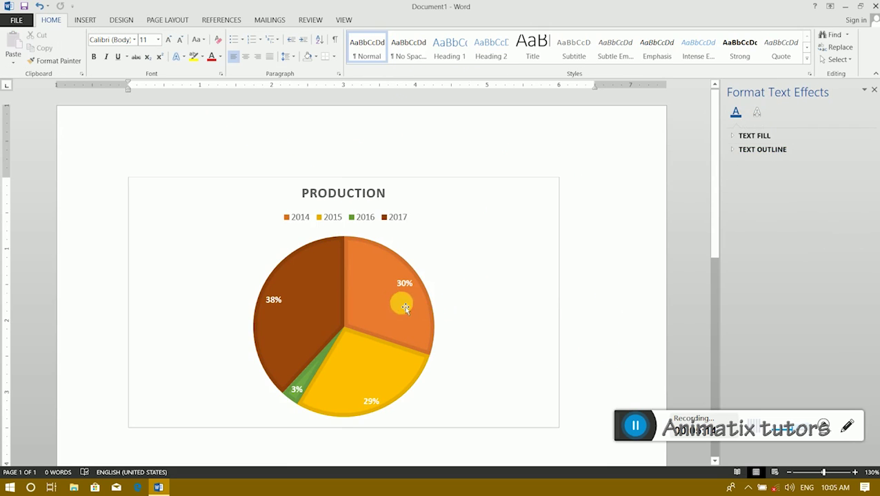
click(436, 312)
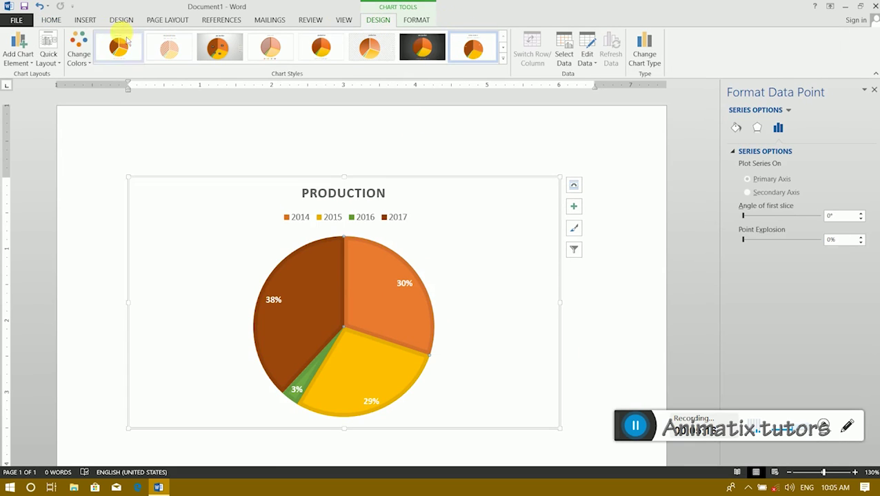
click(48, 50)
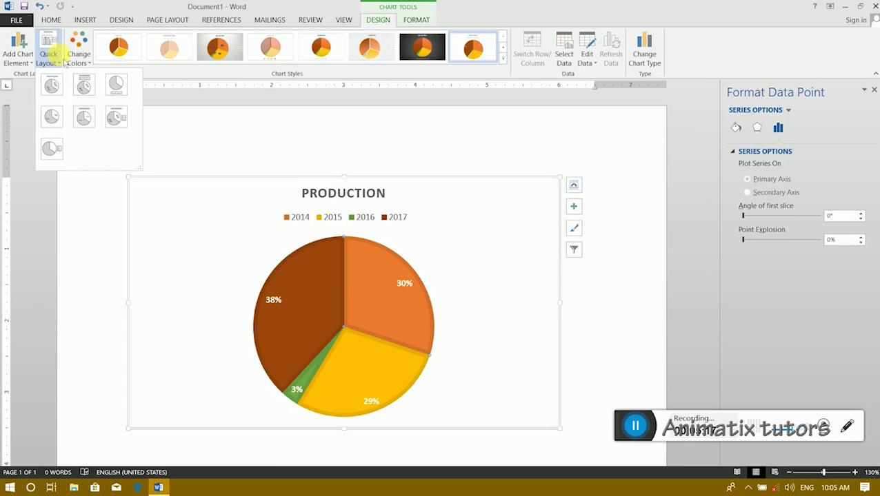
click(49, 96)
click(665, 349)
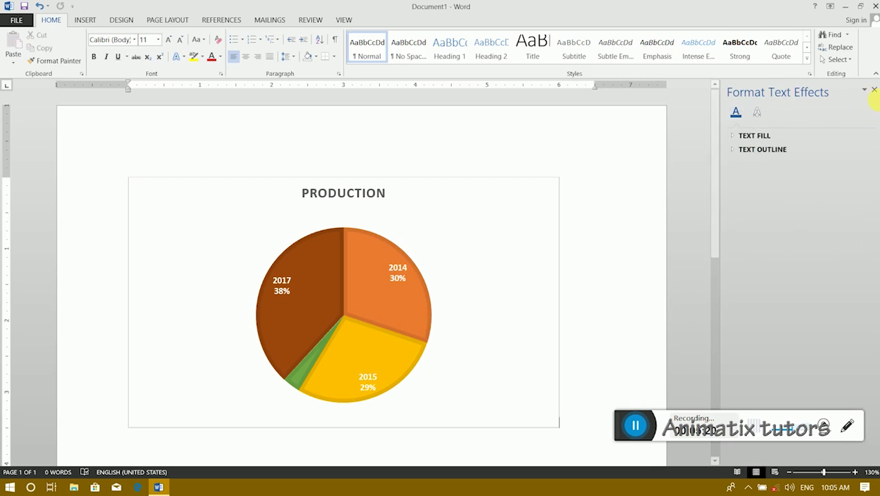
click(872, 89)
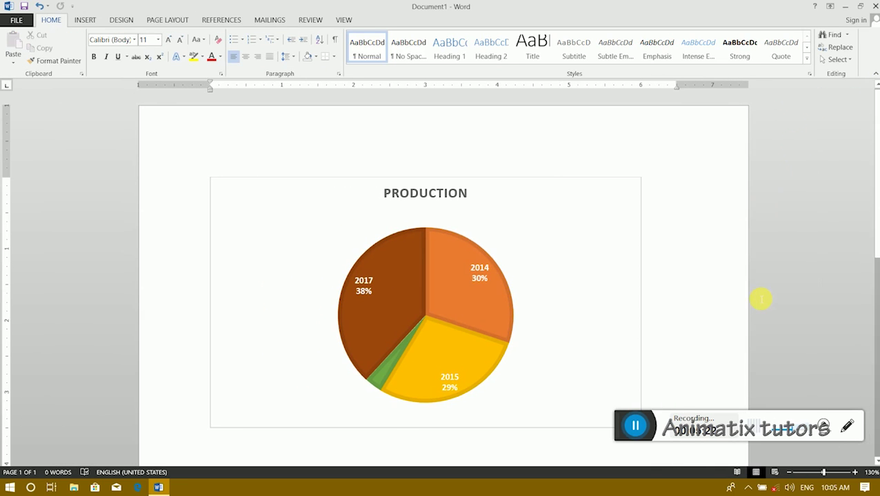